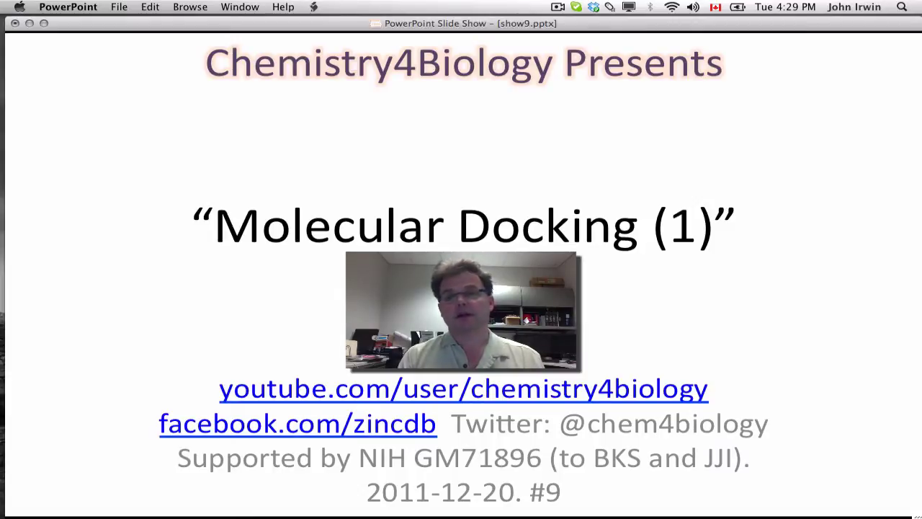
Step the slide show forward, back, then forward to the 'Screening for Novel Inhibitors by Molecular Docking' slide
{"action": "key", "text": "Right"}
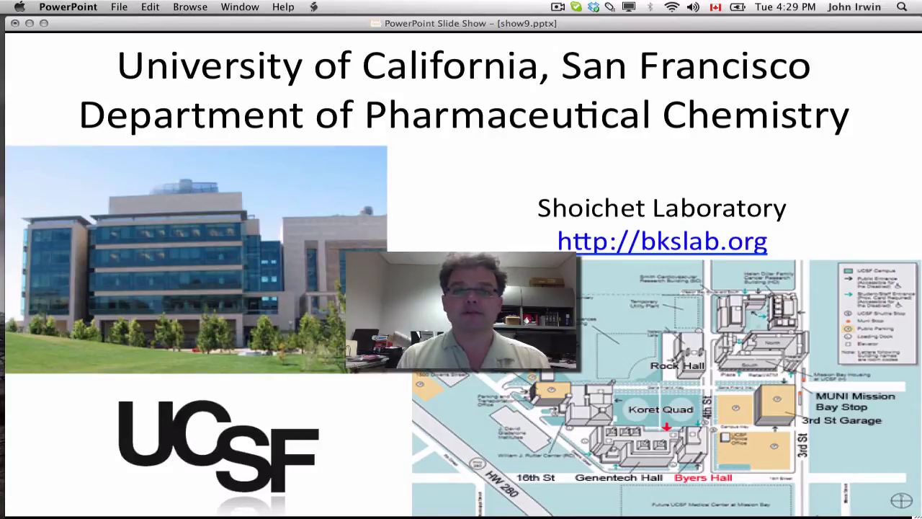
{"action": "key", "text": "Left"}
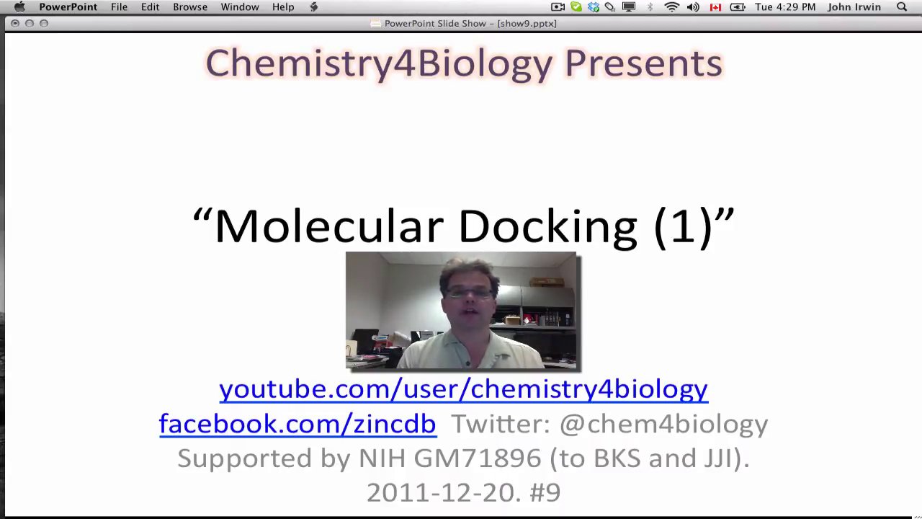
{"action": "key", "text": "Right"}
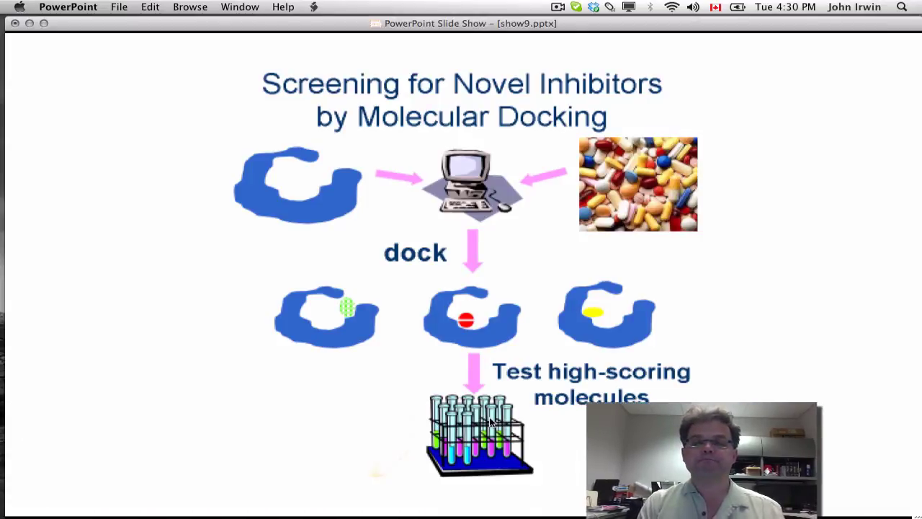
Leave the slide show and load blaster.docking.org's home page by removing get_started.shtml from the address
{"action": "key", "text": "Right"}
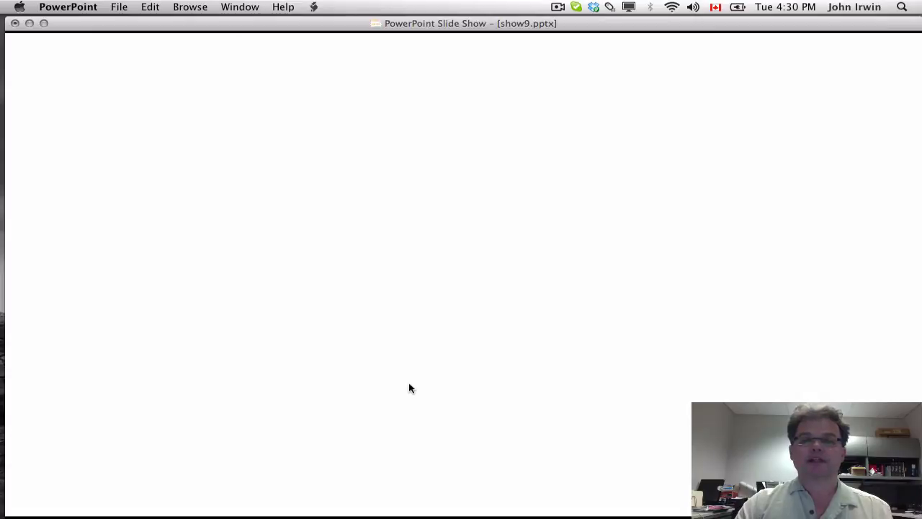
{"action": "key", "text": "ctrl+Left"}
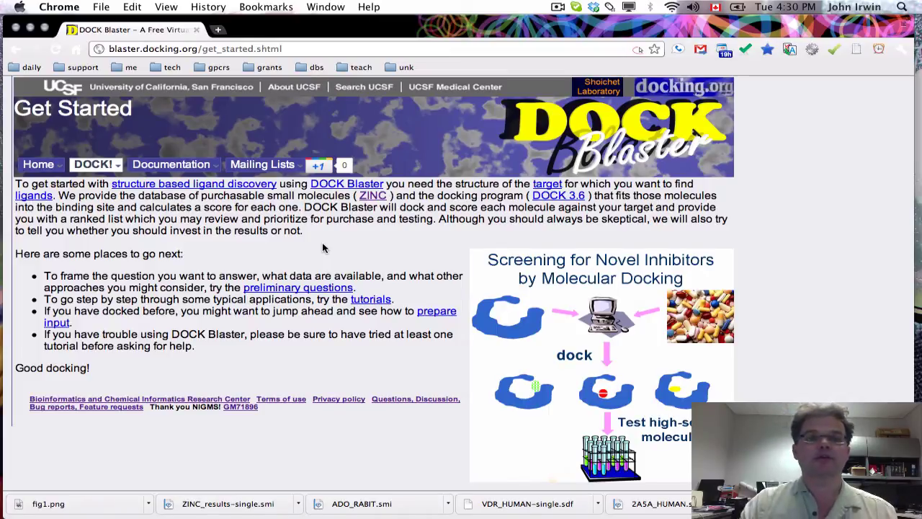
{"action": "left_click_drag", "start_coordinate": [202, 49], "coordinate": [429, 50]}
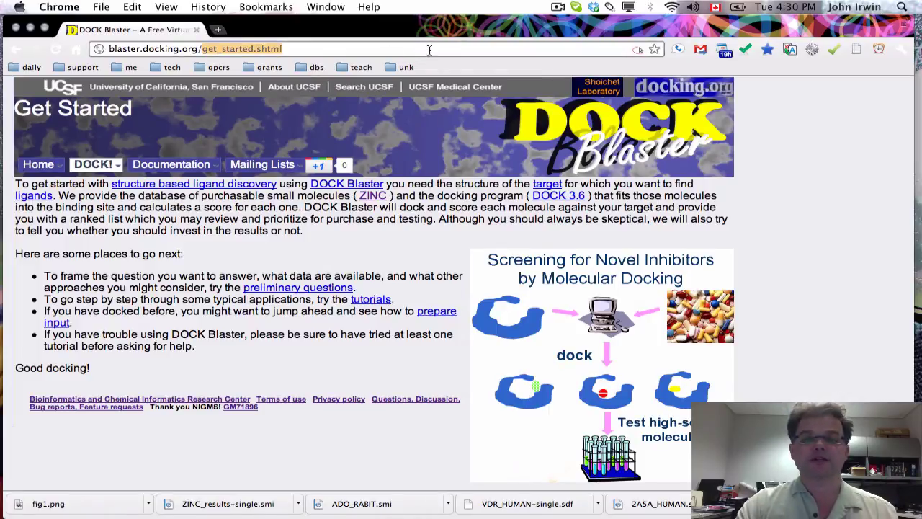
{"action": "key", "text": "BackSpace"}
{"action": "key", "text": "Return"}
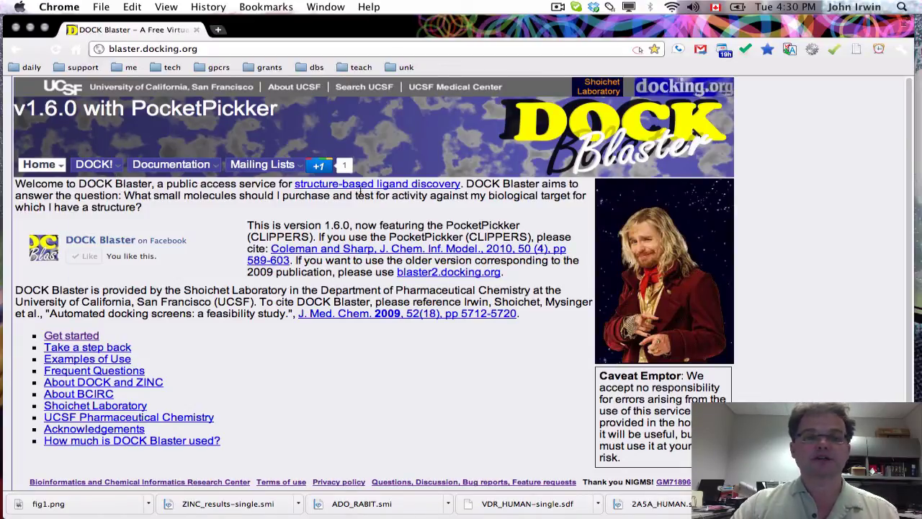
{"action": "mouse_move", "coordinate": [83, 170]}
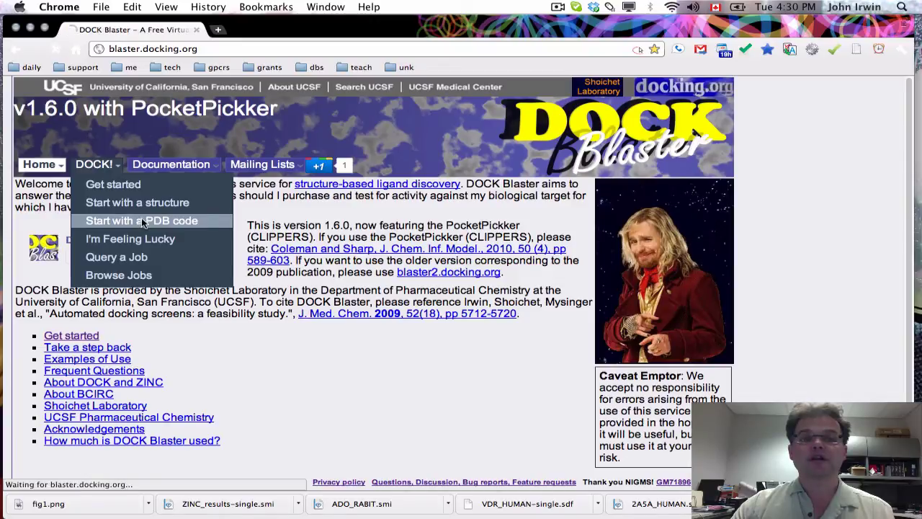
Open the 'Start with a PDB code' form, then preview and close the JCSG structure list
{"action": "left_click", "coordinate": [143, 221]}
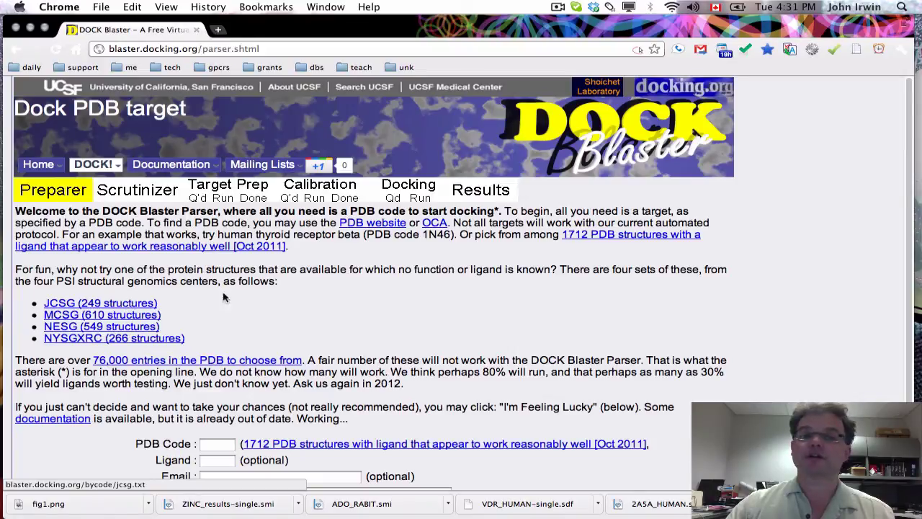
{"action": "right_click", "coordinate": [75, 304]}
{"action": "left_click", "coordinate": [115, 310]}
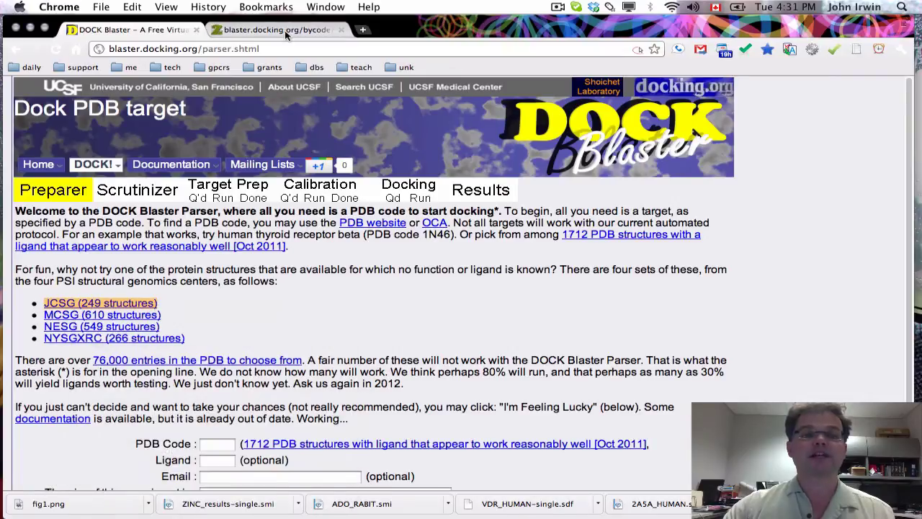
{"action": "left_click", "coordinate": [285, 30]}
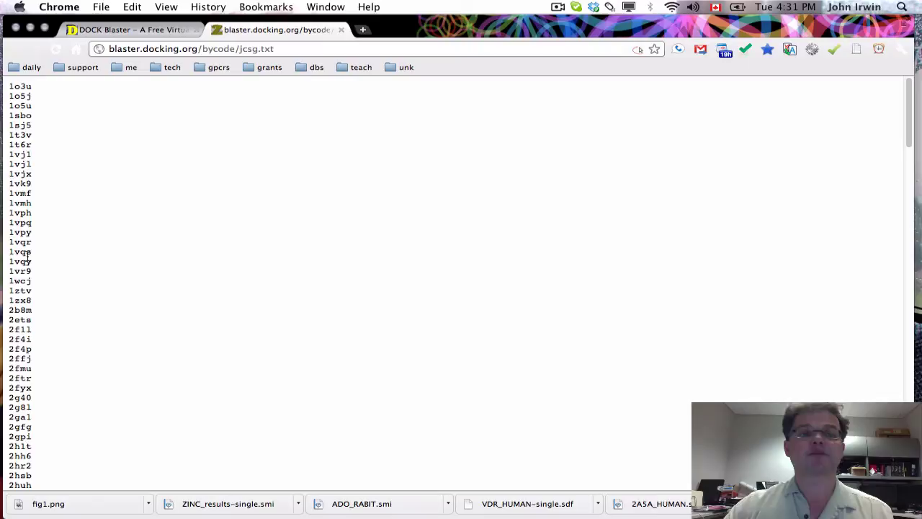
{"action": "left_click", "coordinate": [341, 31]}
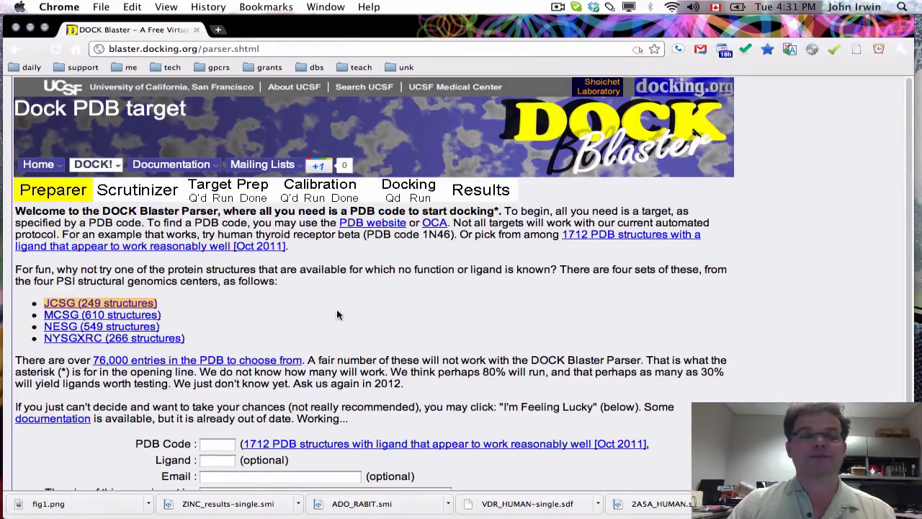
Enter 1n46 in the PDB Code field, checking the thyroid receptor 1N46 example
{"action": "scroll", "coordinate": [336, 310], "scroll_direction": "down", "scroll_amount": 3}
{"action": "left_click", "coordinate": [217, 362]}
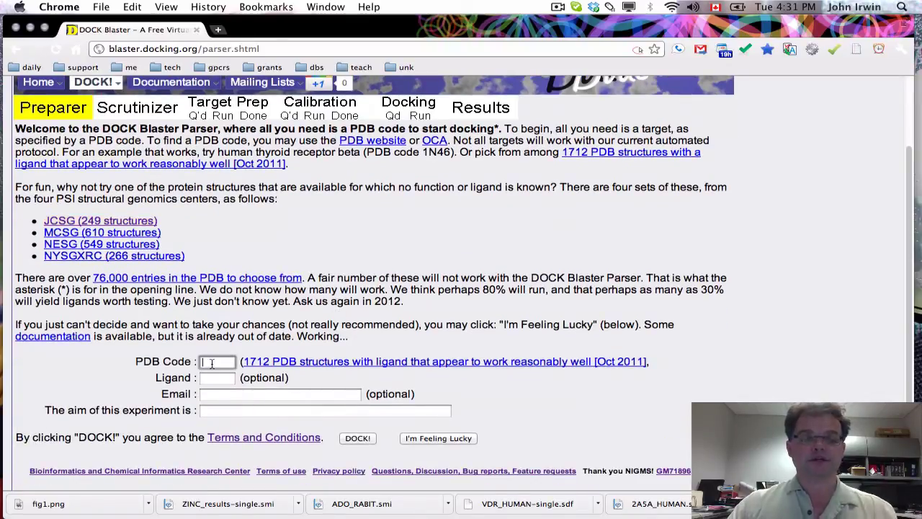
{"action": "type", "text": "1n46"}
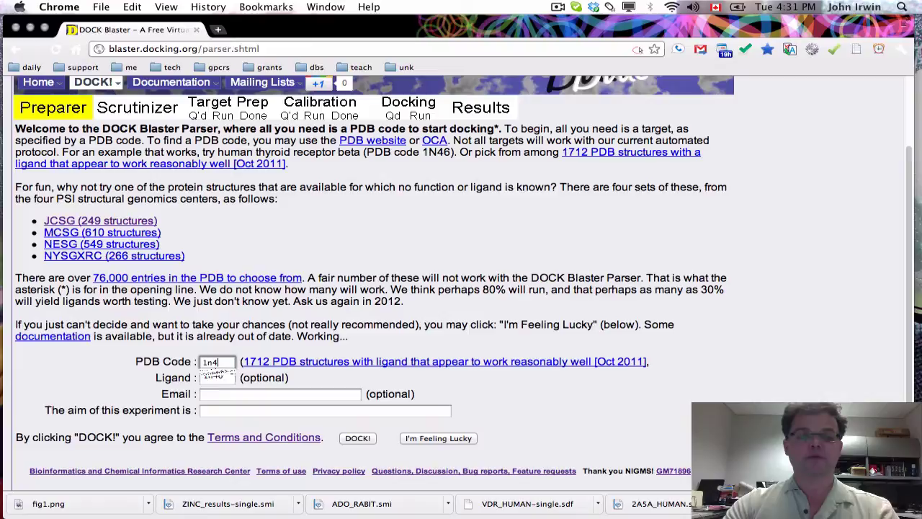
{"action": "left_click", "coordinate": [222, 331]}
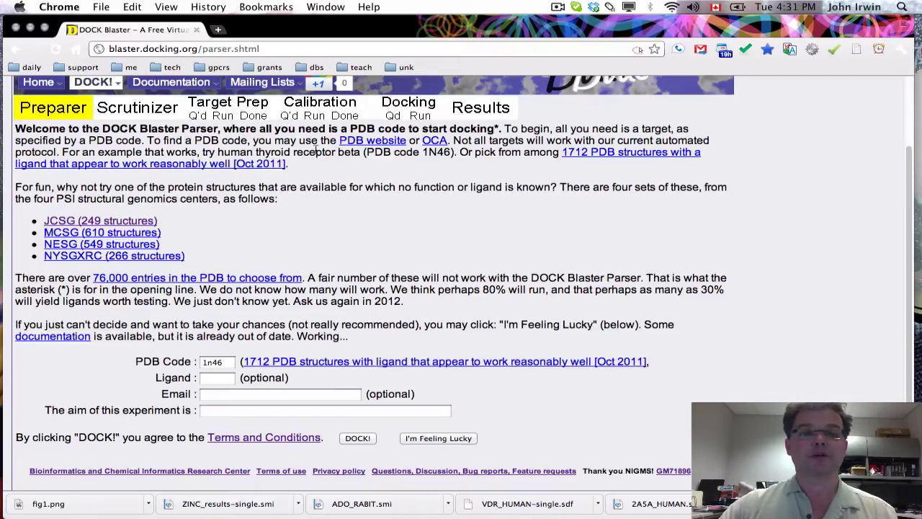
{"action": "left_click_drag", "start_coordinate": [232, 151], "coordinate": [455, 152]}
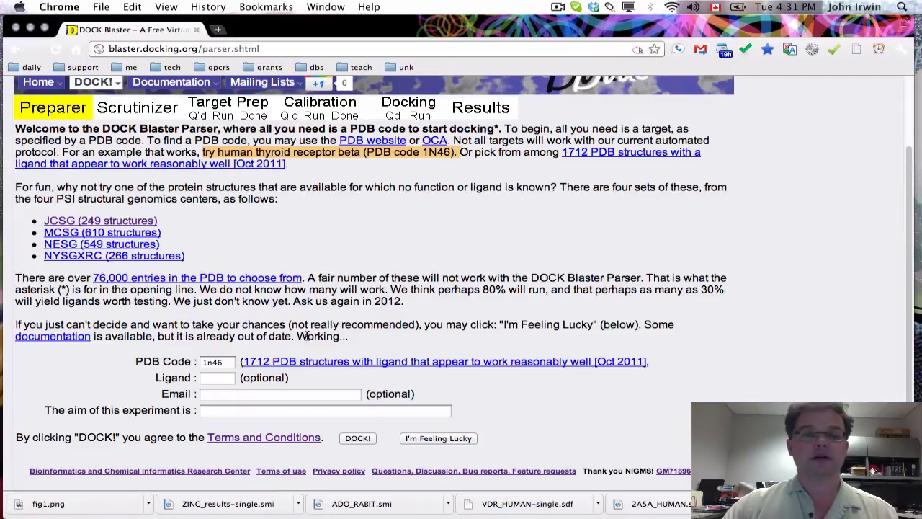
{"action": "left_click", "coordinate": [213, 361]}
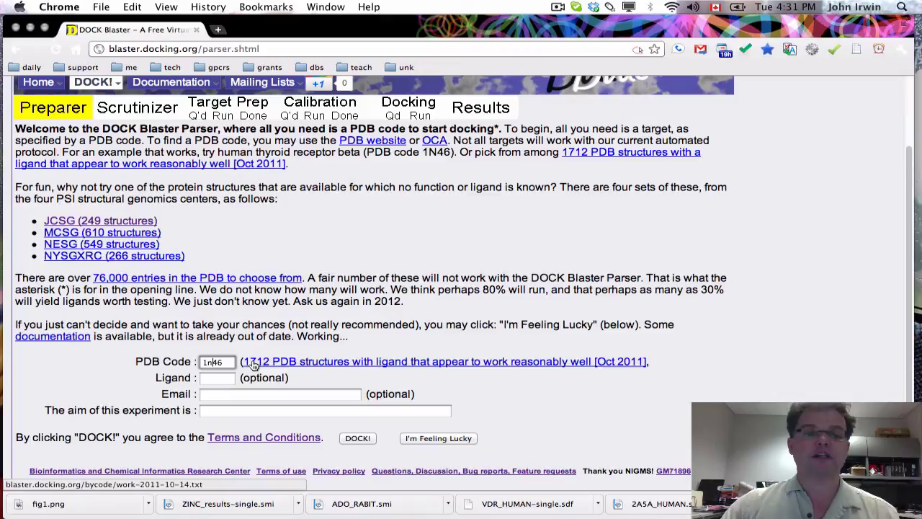
Preview the list of 1712 working structures in a separate tab and close it
{"action": "right_click", "coordinate": [277, 362]}
{"action": "left_click", "coordinate": [325, 311]}
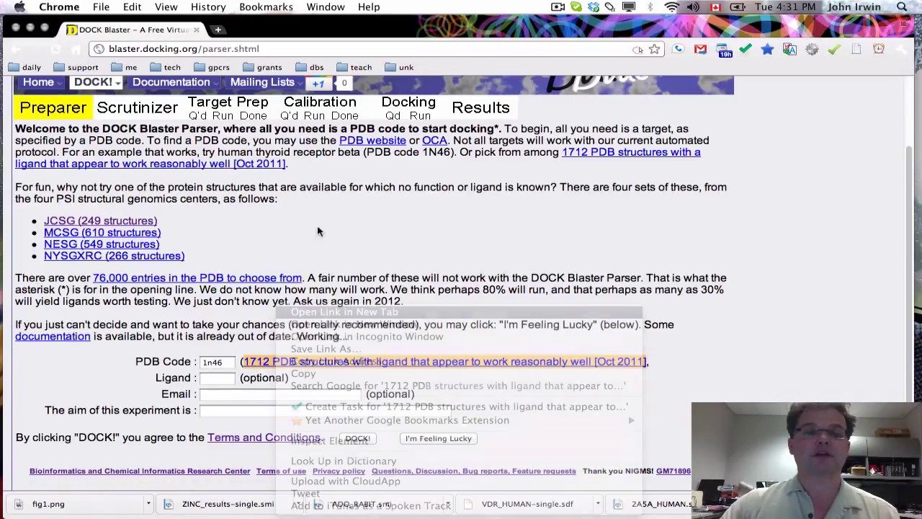
{"action": "left_click", "coordinate": [274, 29]}
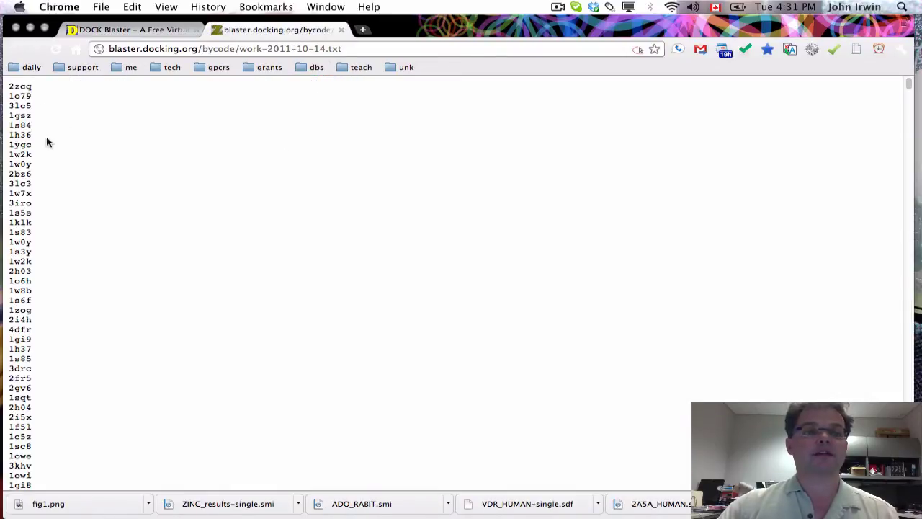
{"action": "left_click", "coordinate": [341, 29]}
{"action": "left_click", "coordinate": [397, 335]}
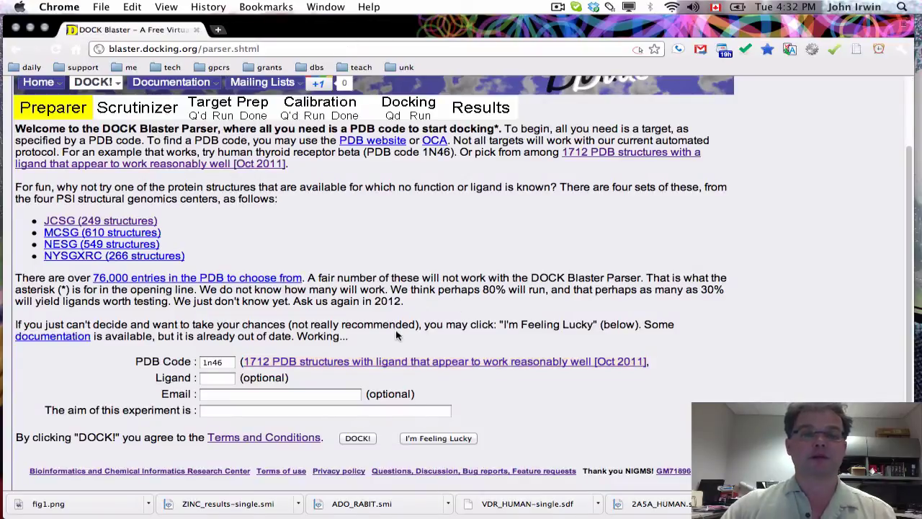
Submit PDB code 1n46 and check the Scrutinizer summary's 'Looks OK' verdict and ligand PFA
{"action": "left_click", "coordinate": [358, 438]}
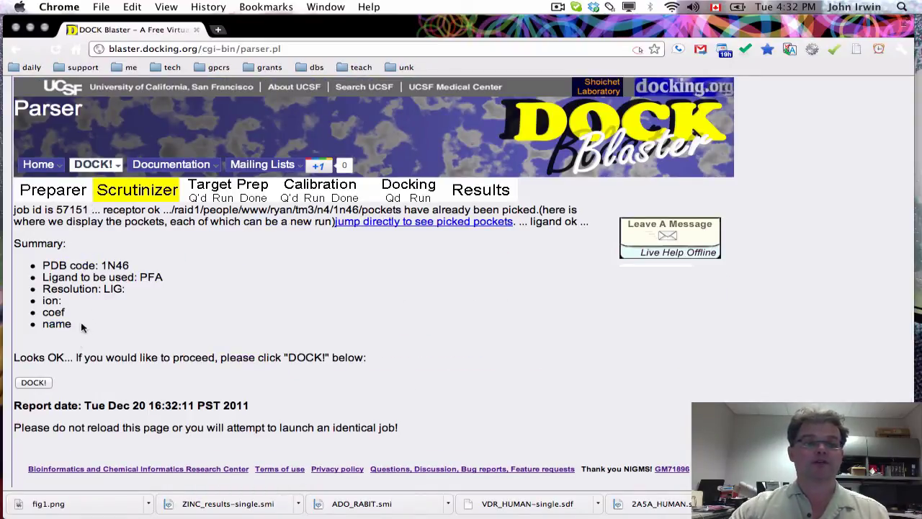
{"action": "left_click_drag", "start_coordinate": [14, 358], "coordinate": [67, 357]}
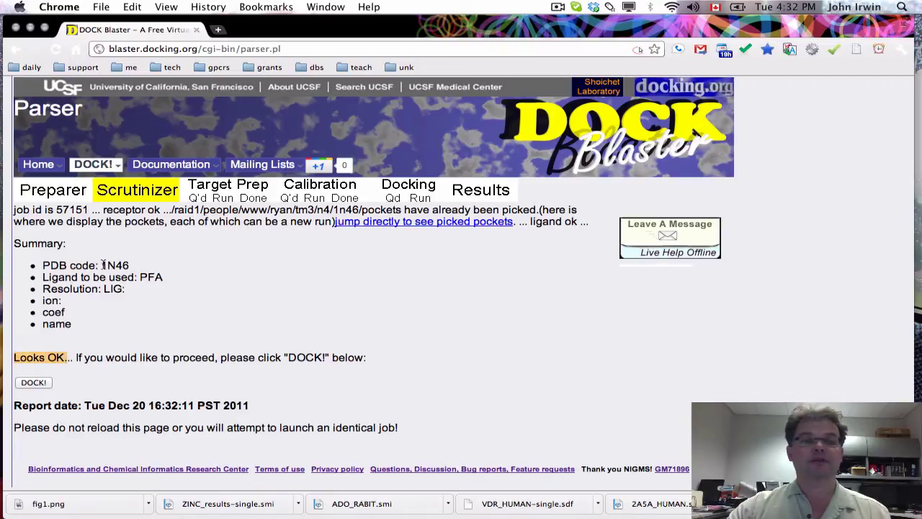
{"action": "left_click", "coordinate": [143, 281]}
{"action": "left_click_drag", "start_coordinate": [144, 280], "coordinate": [170, 279]}
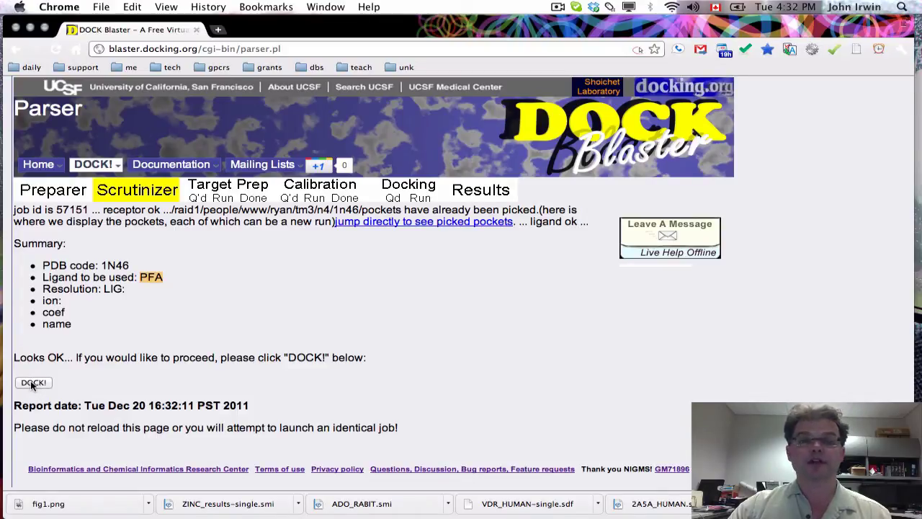
{"action": "left_click", "coordinate": [403, 225]}
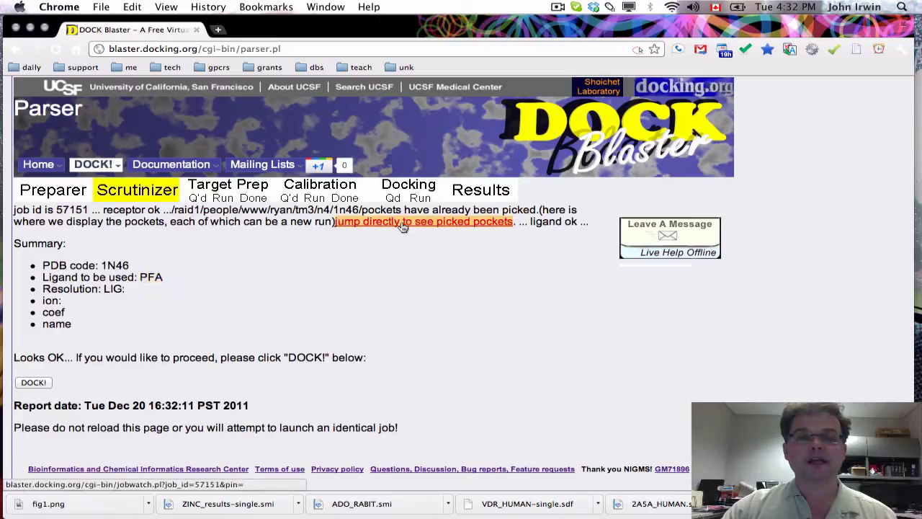
{"action": "right_click", "coordinate": [402, 225]}
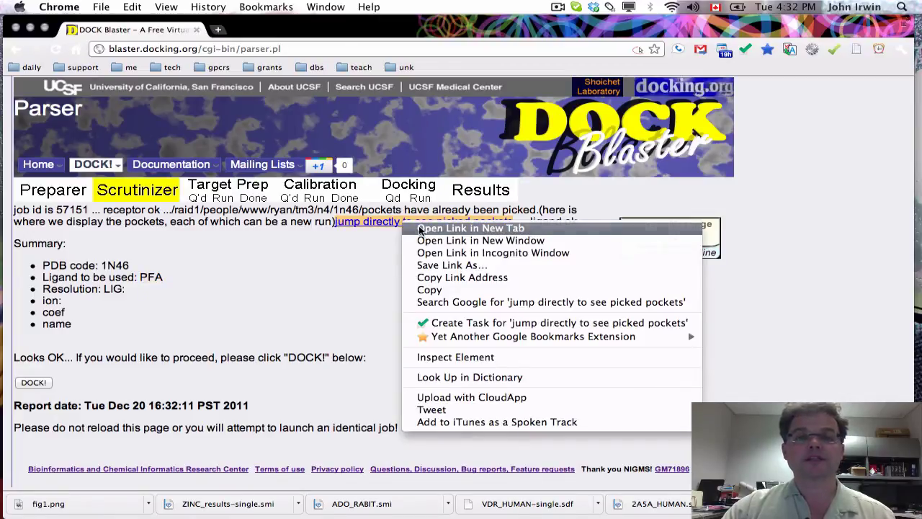
{"action": "left_click", "coordinate": [420, 229]}
{"action": "left_click", "coordinate": [266, 29]}
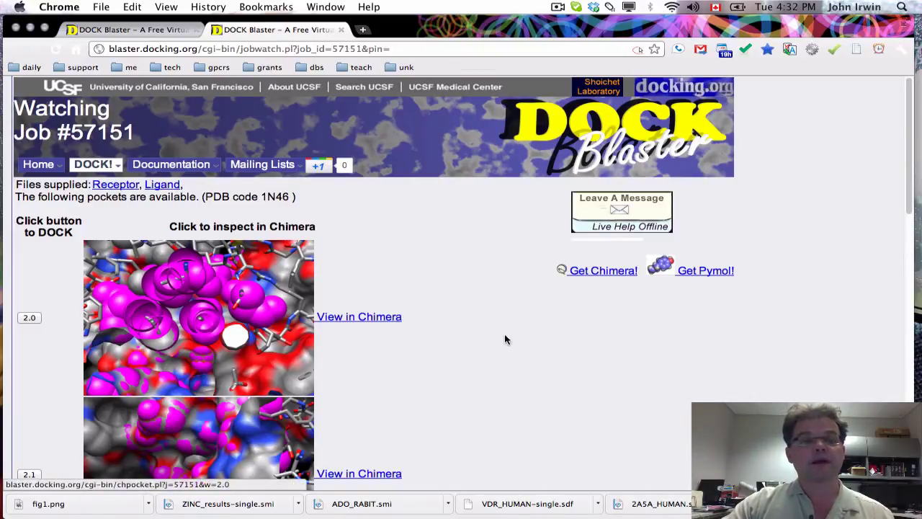
{"action": "scroll", "coordinate": [505, 339], "scroll_direction": "down", "scroll_amount": 5}
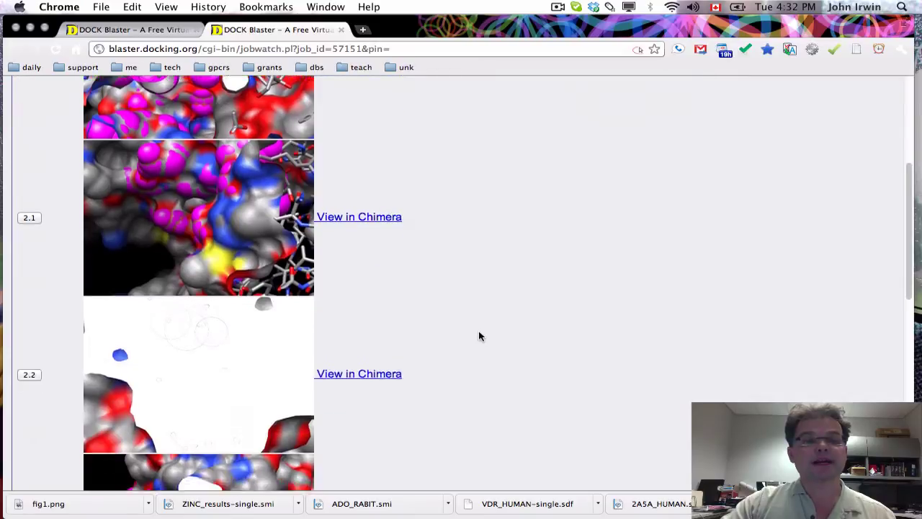
{"action": "scroll", "coordinate": [480, 335], "scroll_direction": "down", "scroll_amount": 3}
{"action": "scroll", "coordinate": [403, 313], "scroll_direction": "down", "scroll_amount": 3}
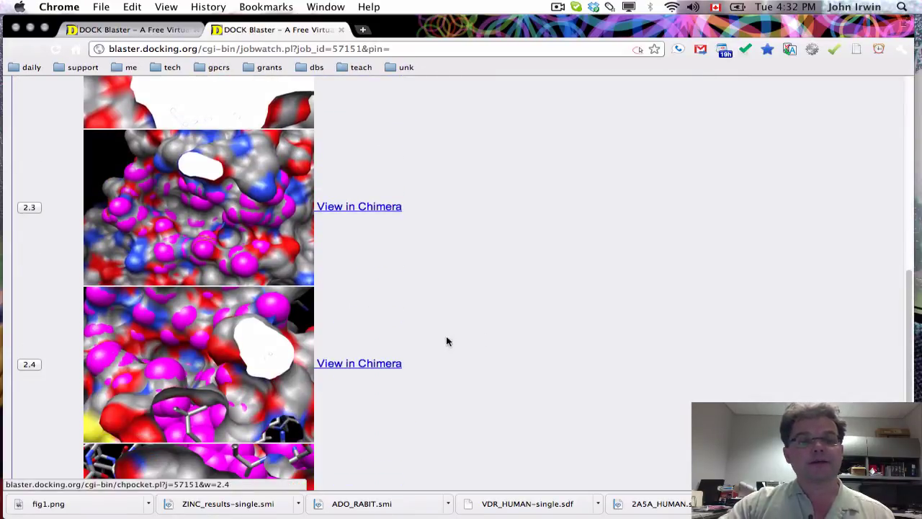
{"action": "scroll", "coordinate": [446, 341], "scroll_direction": "down", "scroll_amount": 4}
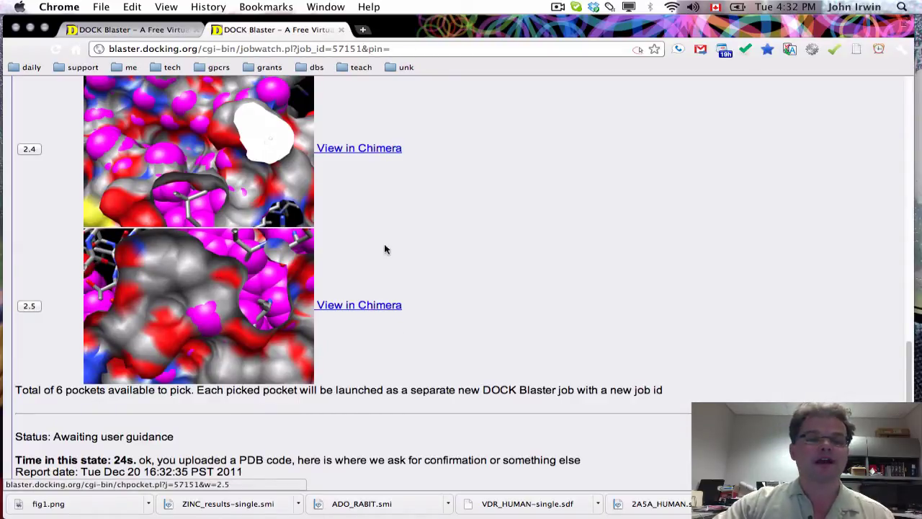
{"action": "scroll", "coordinate": [483, 213], "scroll_direction": "up", "scroll_amount": 3}
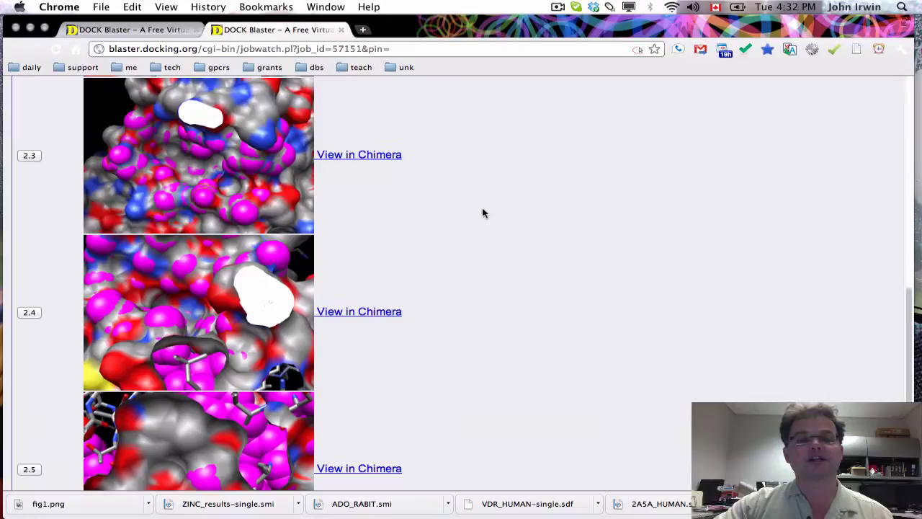
{"action": "scroll", "coordinate": [489, 180], "scroll_direction": "up", "scroll_amount": 10}
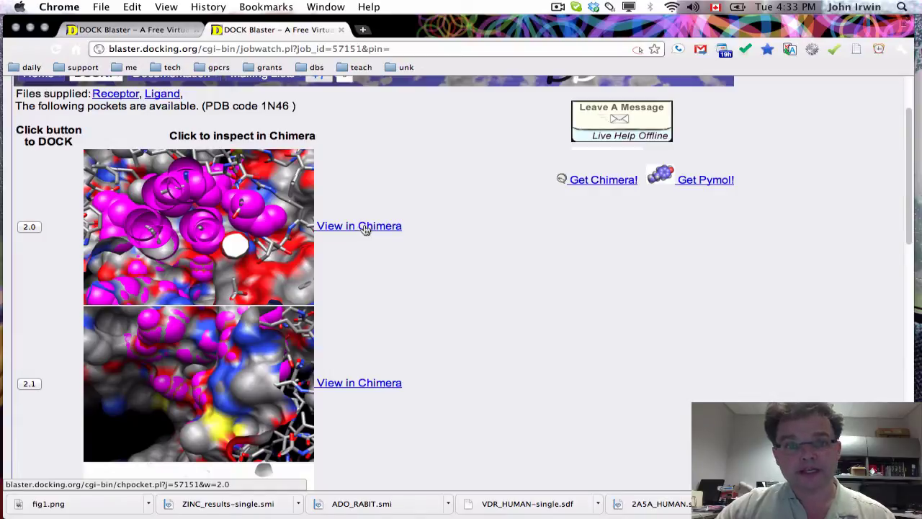
Launch and confirm a docking job on pocket 2.0, noting the new job number 57152
{"action": "left_click", "coordinate": [28, 227]}
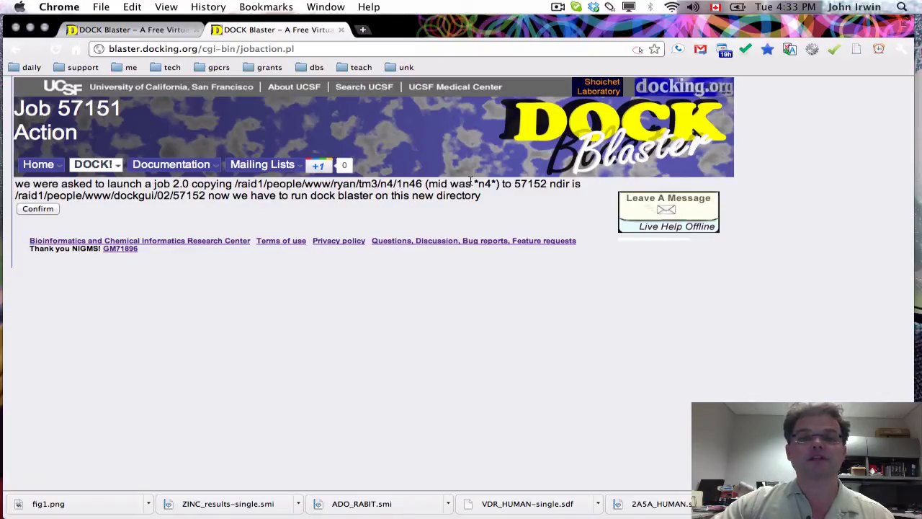
{"action": "left_click", "coordinate": [39, 209]}
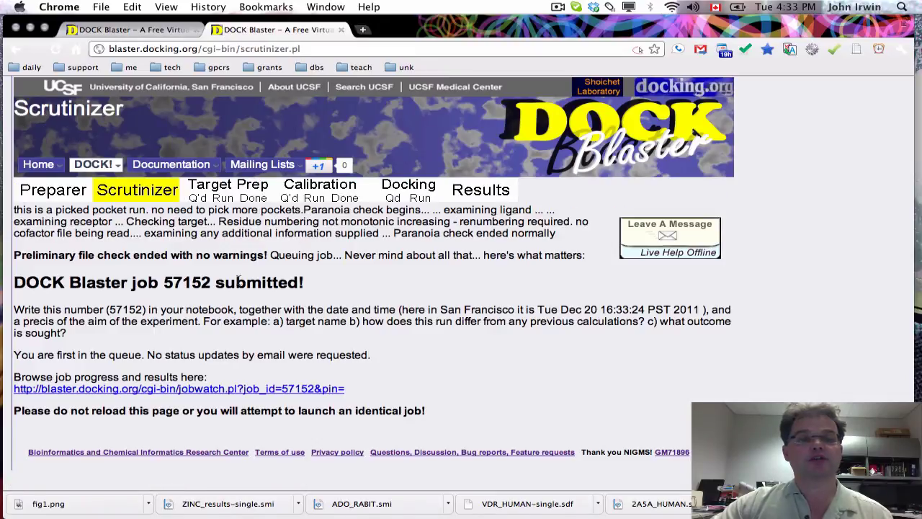
{"action": "left_click_drag", "start_coordinate": [164, 282], "coordinate": [215, 282]}
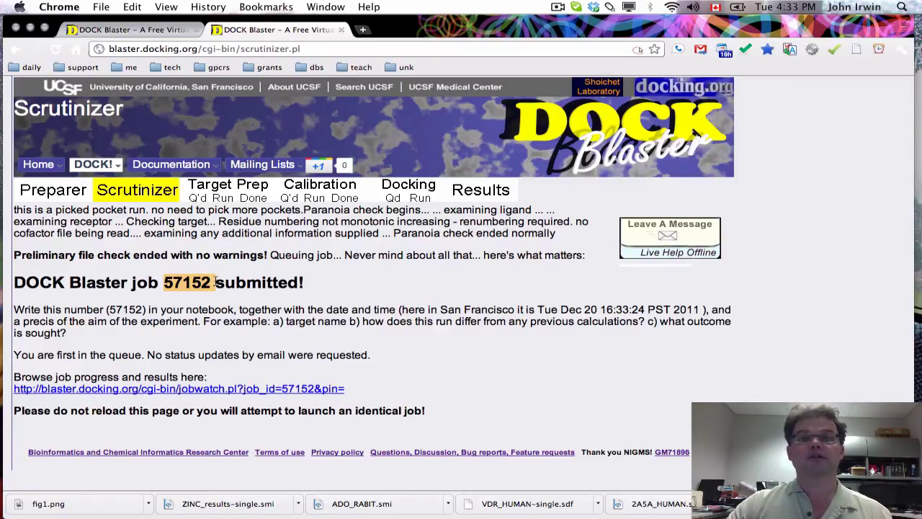
Submit job 57151 at the crystal ligand PFA site from the first tab, comparing with job 57152
{"action": "left_click", "coordinate": [133, 29]}
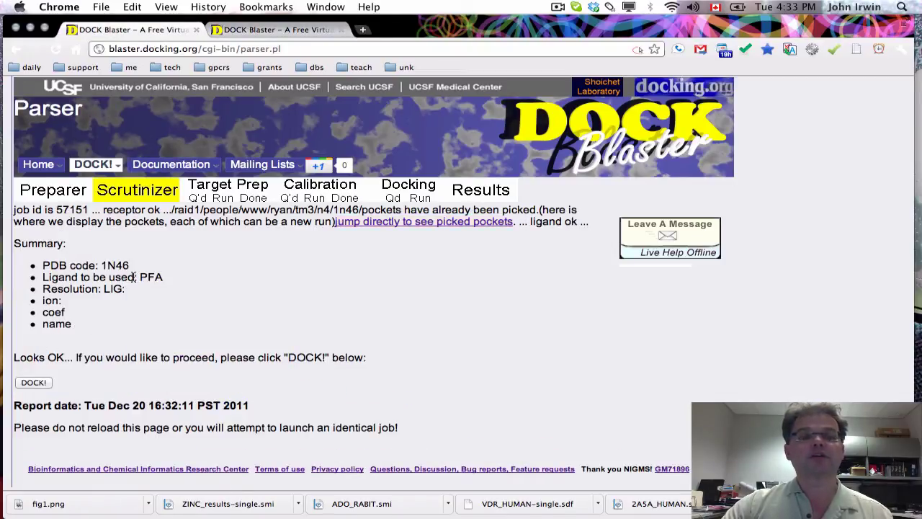
{"action": "left_click_drag", "start_coordinate": [137, 277], "coordinate": [168, 277]}
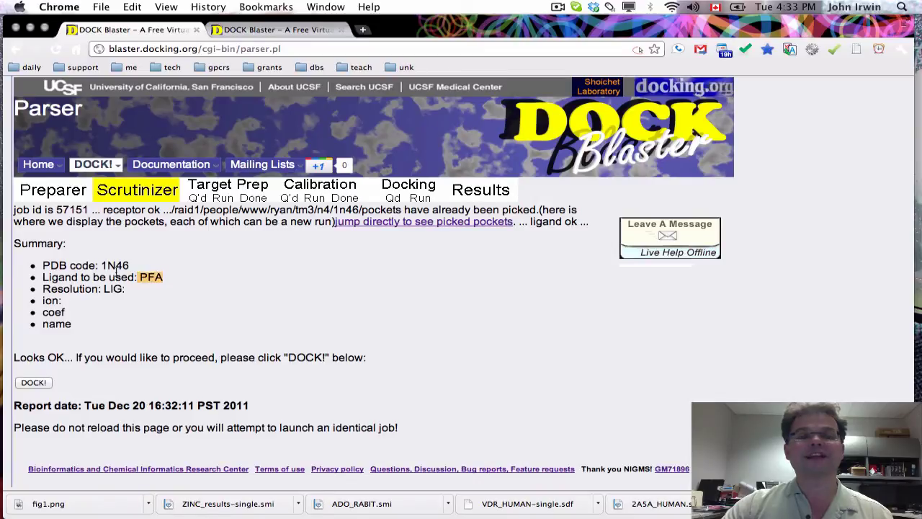
{"action": "left_click", "coordinate": [33, 383]}
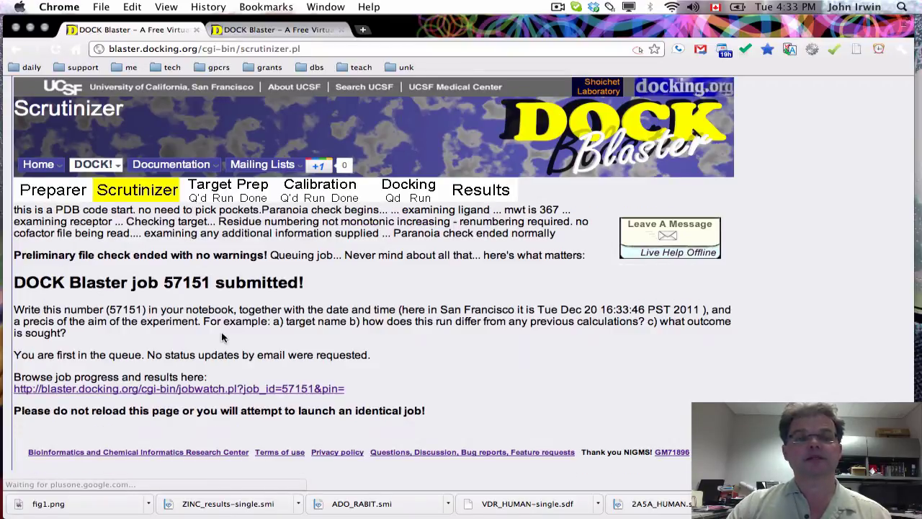
{"action": "left_click_drag", "start_coordinate": [162, 283], "coordinate": [224, 284]}
{"action": "left_click", "coordinate": [272, 30]}
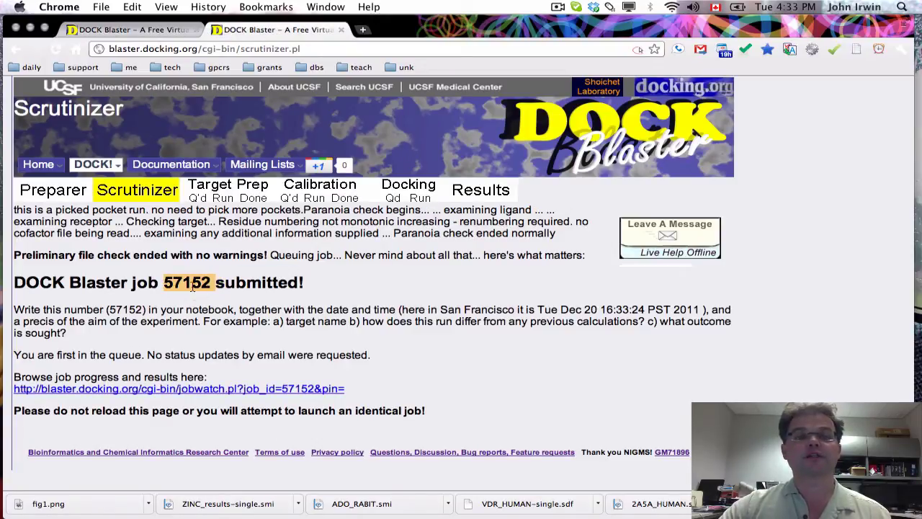
{"action": "left_click", "coordinate": [141, 30]}
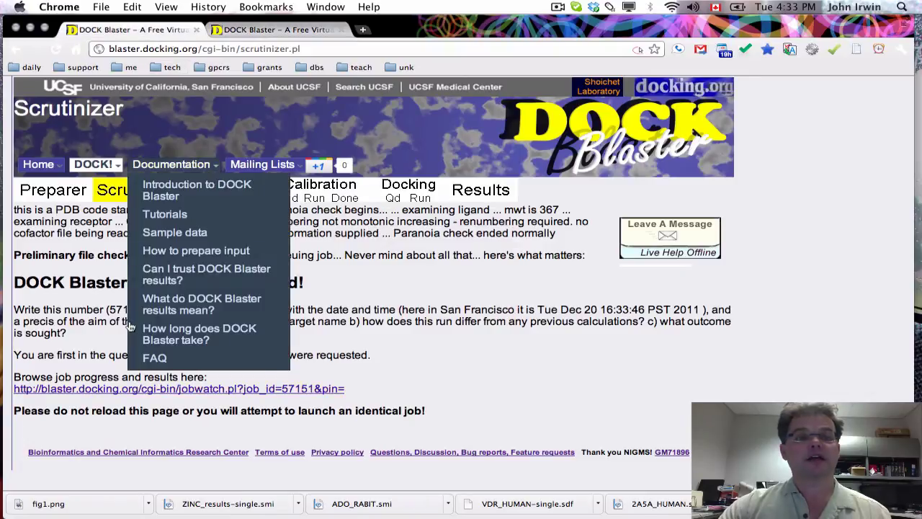
{"action": "left_click", "coordinate": [212, 286]}
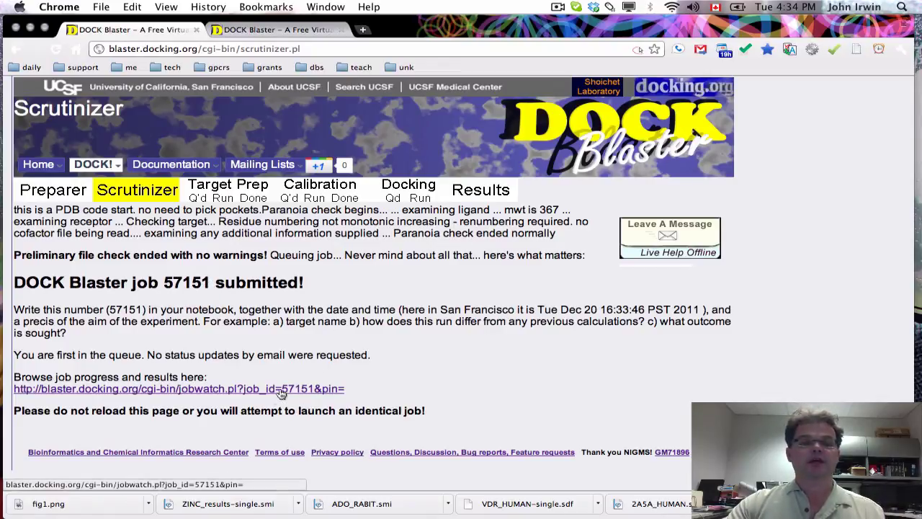
Check job 57151's progress page: 'Target preparation in progress', typically 1800s
{"action": "left_click", "coordinate": [209, 390]}
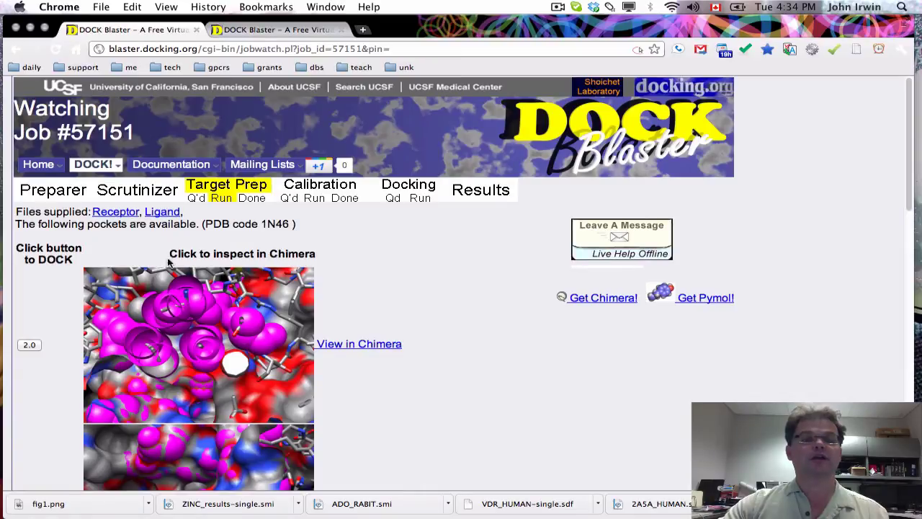
{"action": "scroll", "coordinate": [447, 322], "scroll_direction": "down", "scroll_amount": 12}
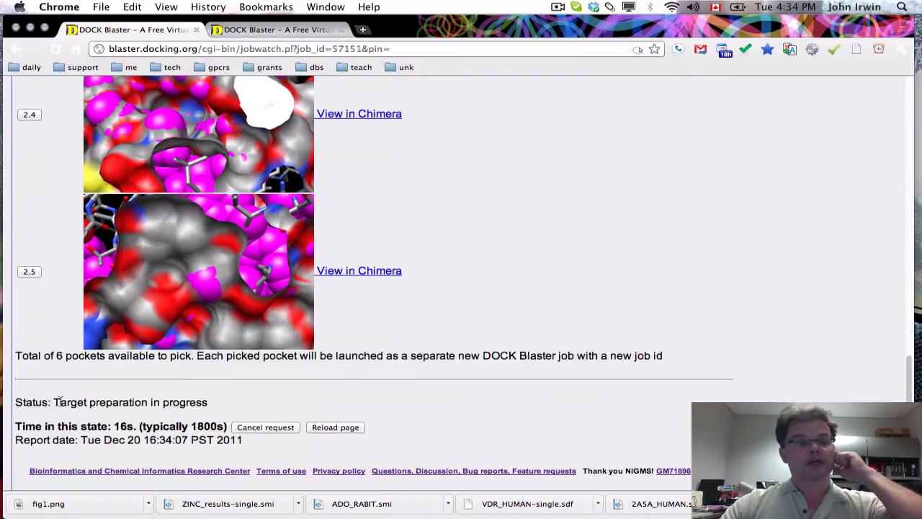
{"action": "left_click_drag", "start_coordinate": [45, 402], "coordinate": [220, 404]}
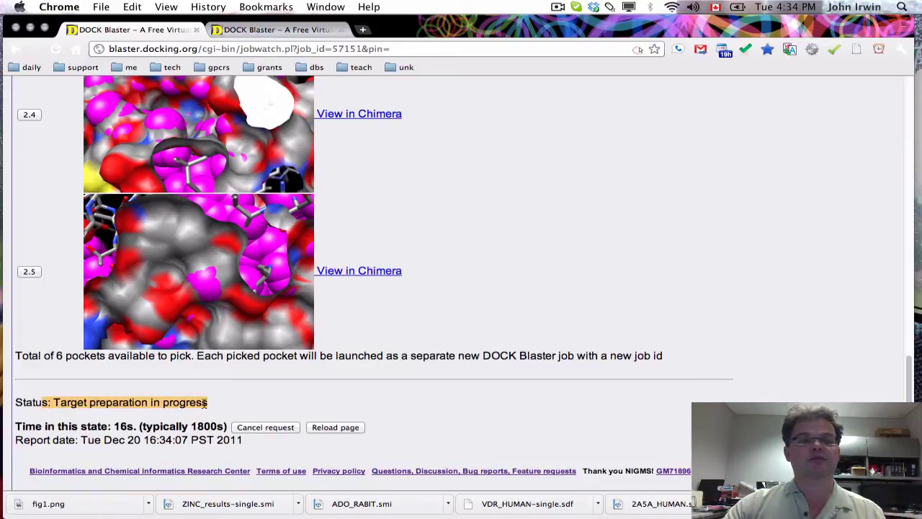
{"action": "left_click_drag", "start_coordinate": [191, 426], "coordinate": [224, 427]}
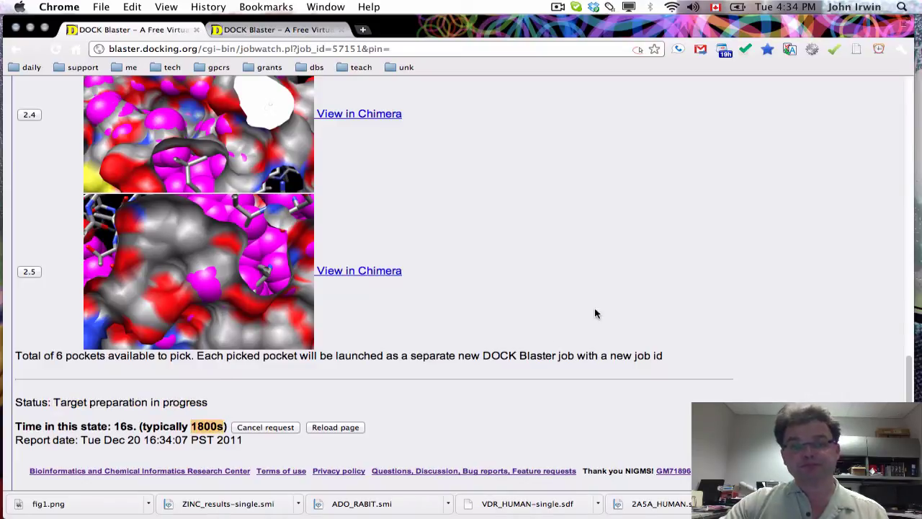
{"action": "left_click", "coordinate": [570, 271]}
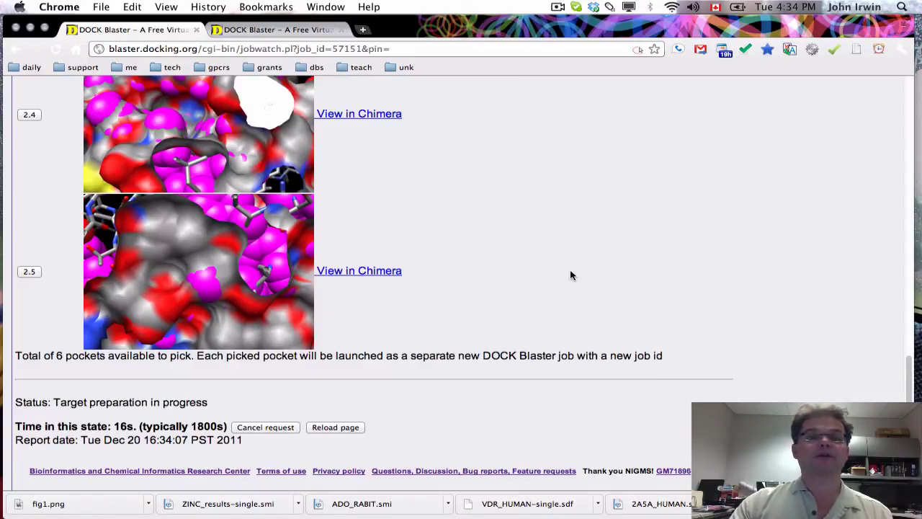
In a new tab, load DOCK Blaster and start a new job from a structure
{"action": "left_click", "coordinate": [363, 29]}
{"action": "type", "text": "blaste"}
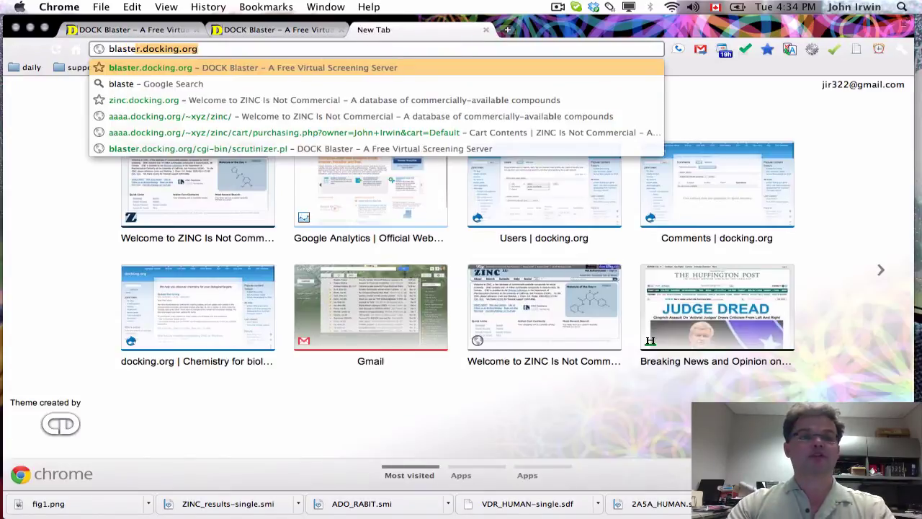
{"action": "key", "text": "Return"}
{"action": "mouse_move", "coordinate": [87, 177]}
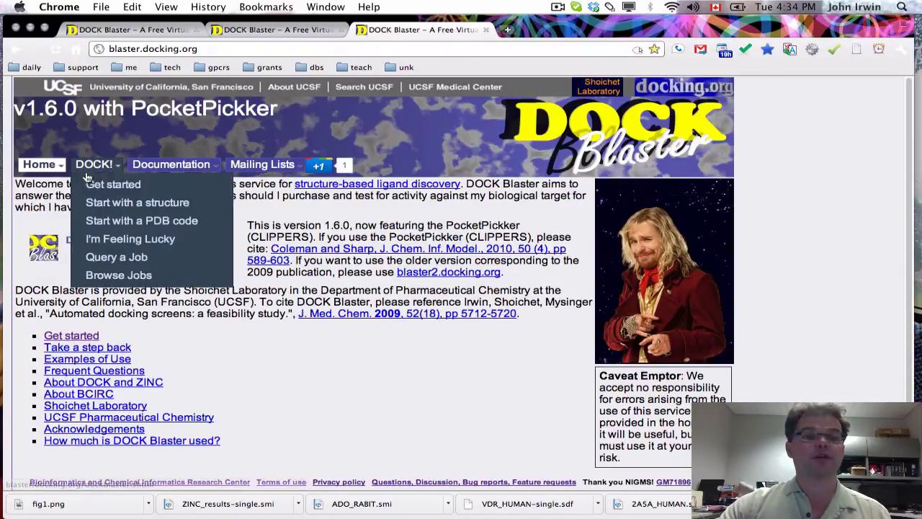
{"action": "left_click", "coordinate": [107, 204]}
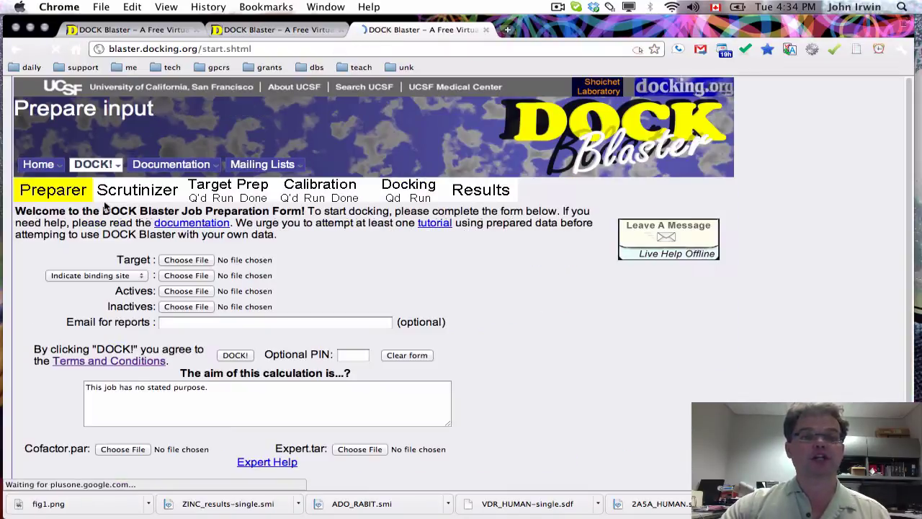
Inspect the target Choose File browser and the binding-site options without changing anything
{"action": "left_click", "coordinate": [194, 261]}
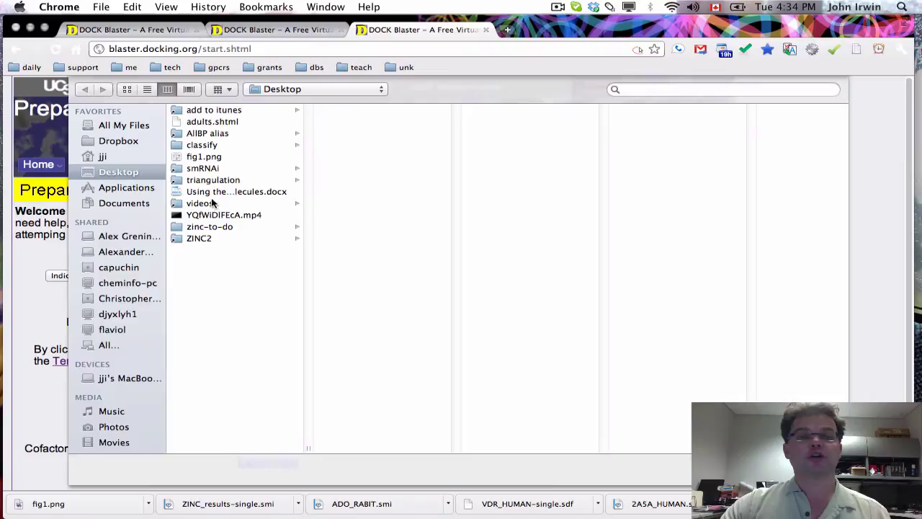
{"action": "left_click", "coordinate": [763, 468]}
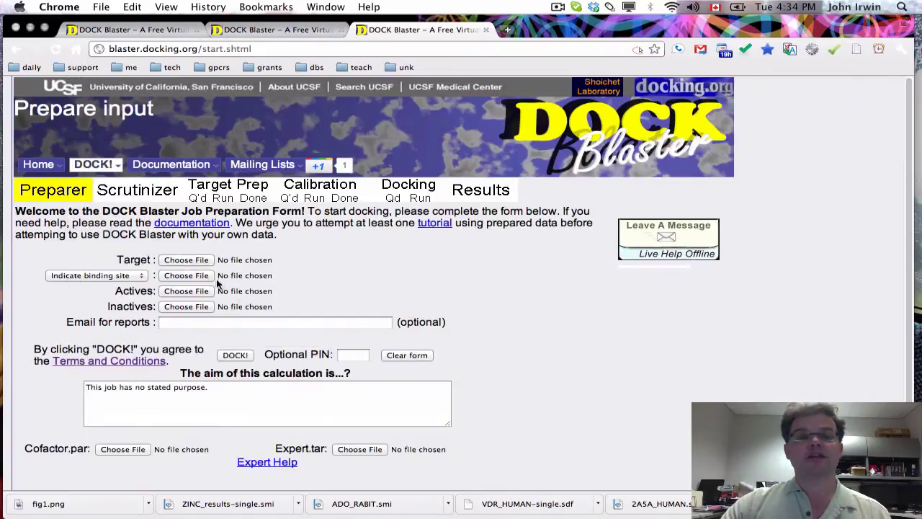
{"action": "left_click", "coordinate": [106, 276]}
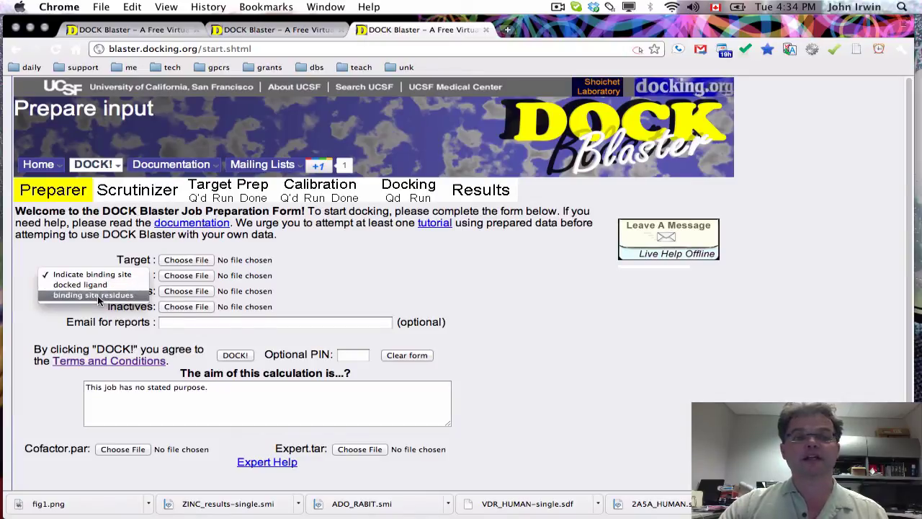
{"action": "left_click", "coordinate": [331, 271]}
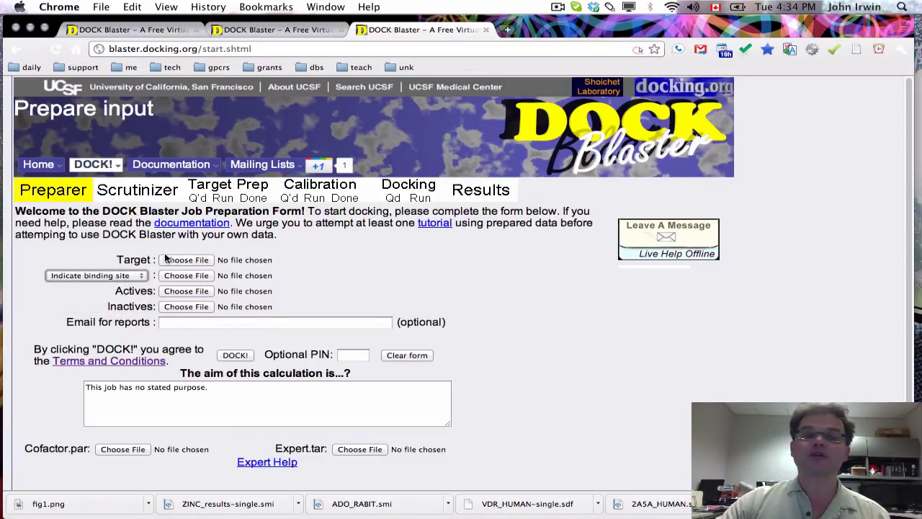